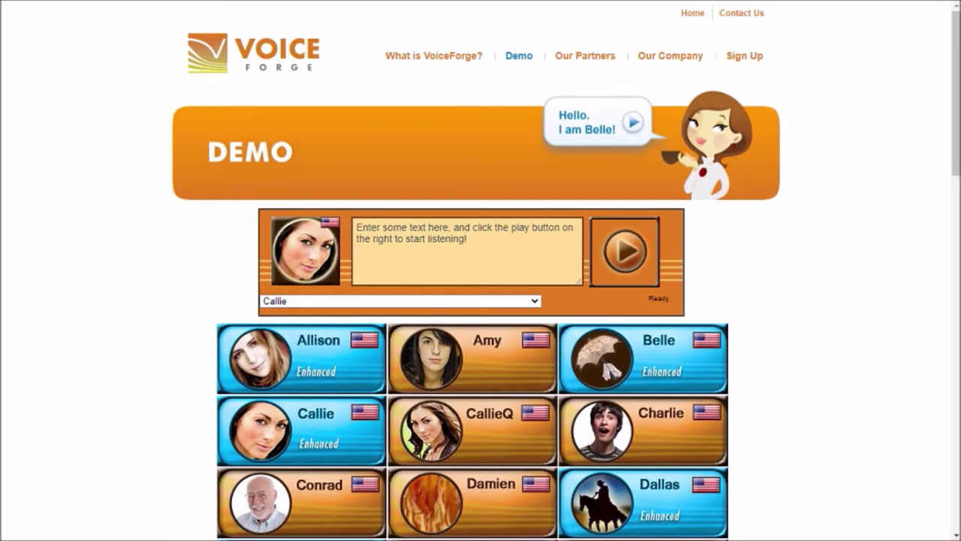
- Select the Kidaroo voice and have it speak "I am going to the park to eat some cheese."
scroll(766, 373, "down", 10)
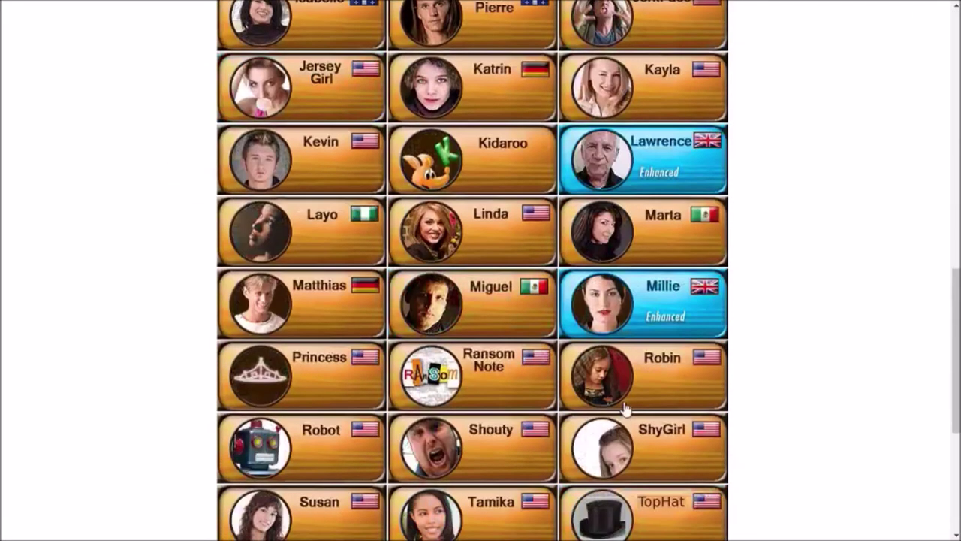
left_click(424, 141)
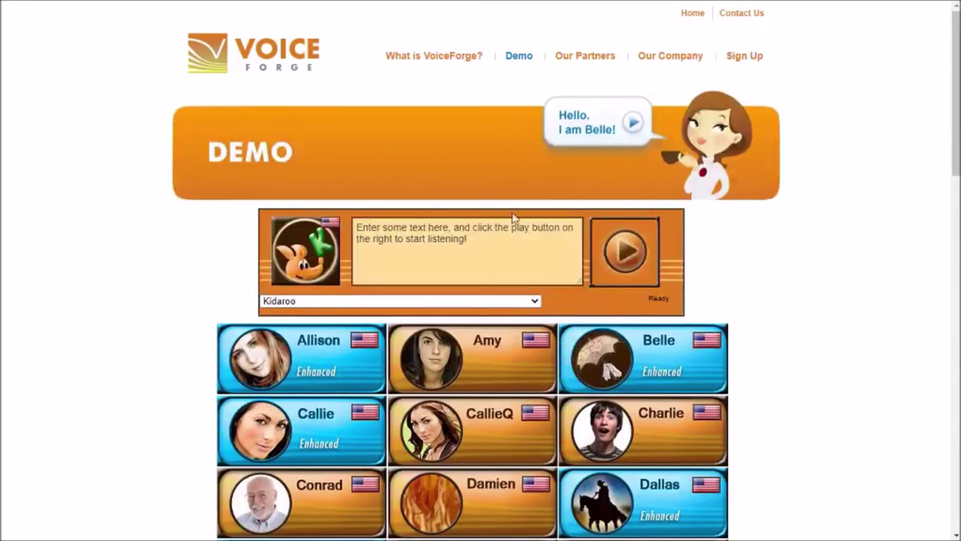
key("BackSpace")
type("I am going to the park to eat some cheese.")
key("Tab")
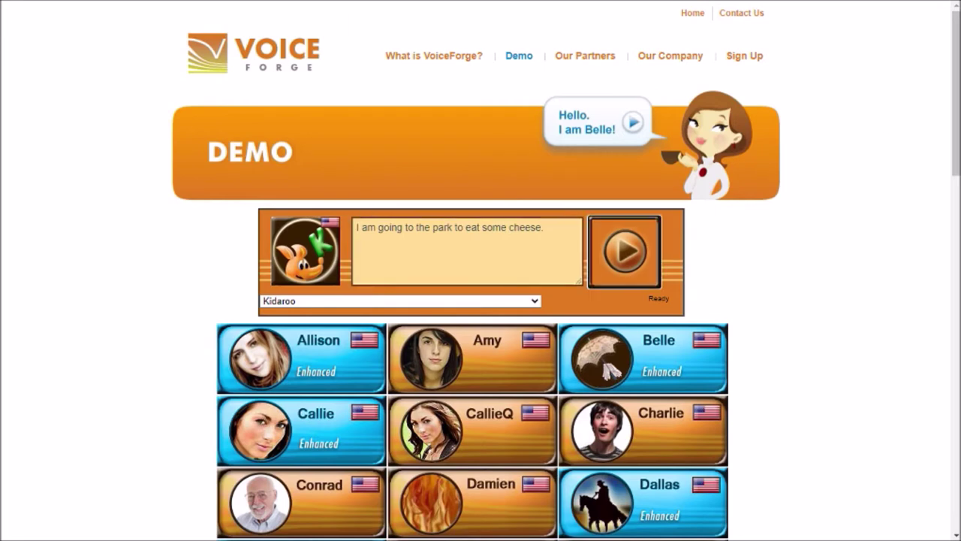
key("Return")
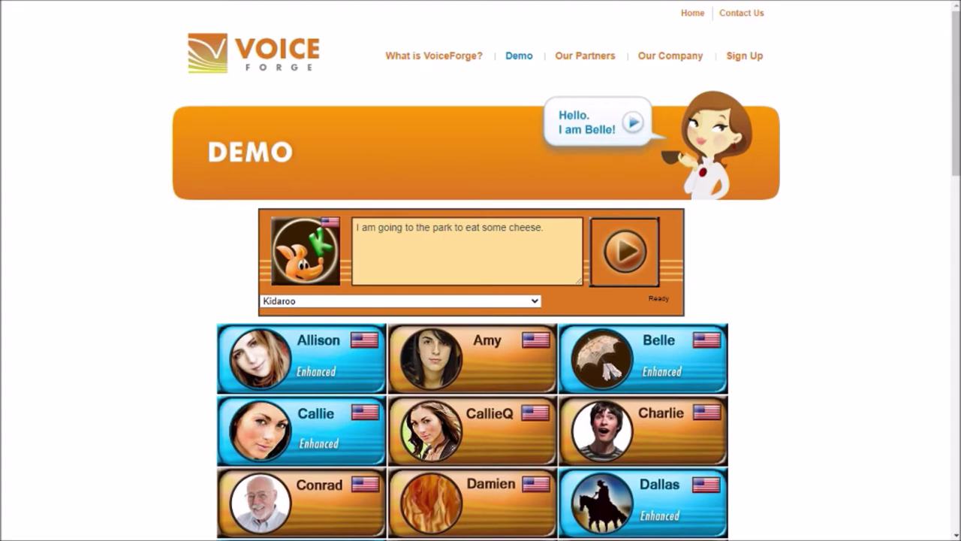
- Wrap the cheese sentence in a <prosody rate="slow"> tag and play it
left_click(360, 233)
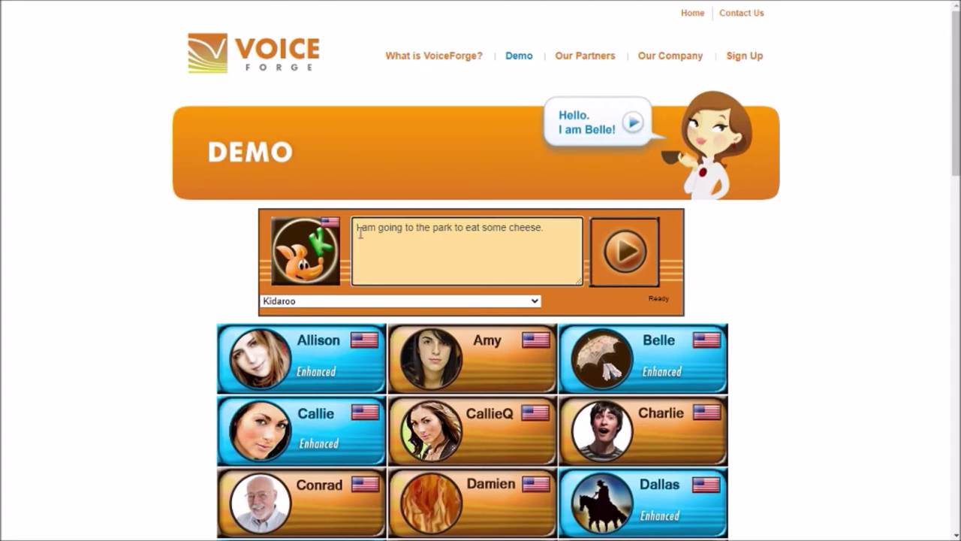
key("ctrl+a")
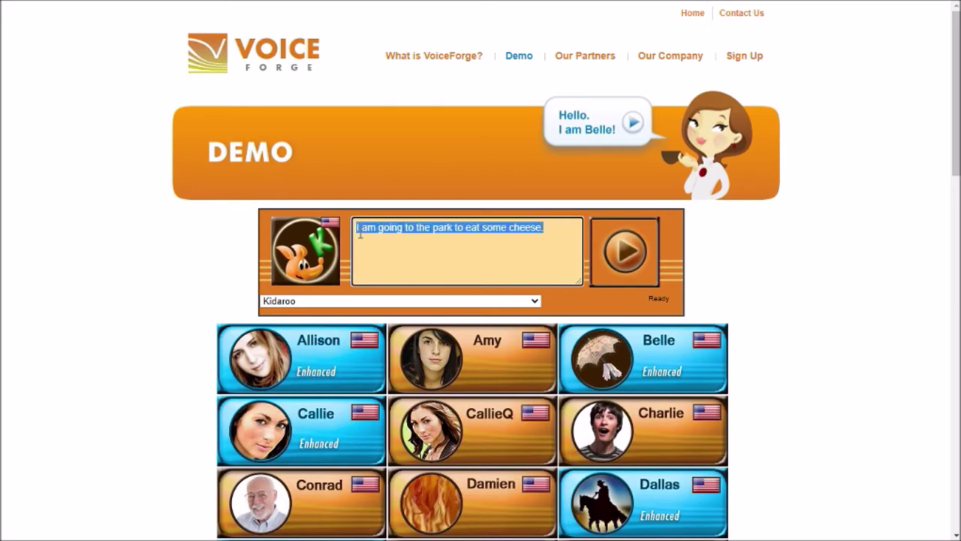
key("ctrl+x")
key("ctrl+v")
key("ctrl+a")
key("ctrl+x")
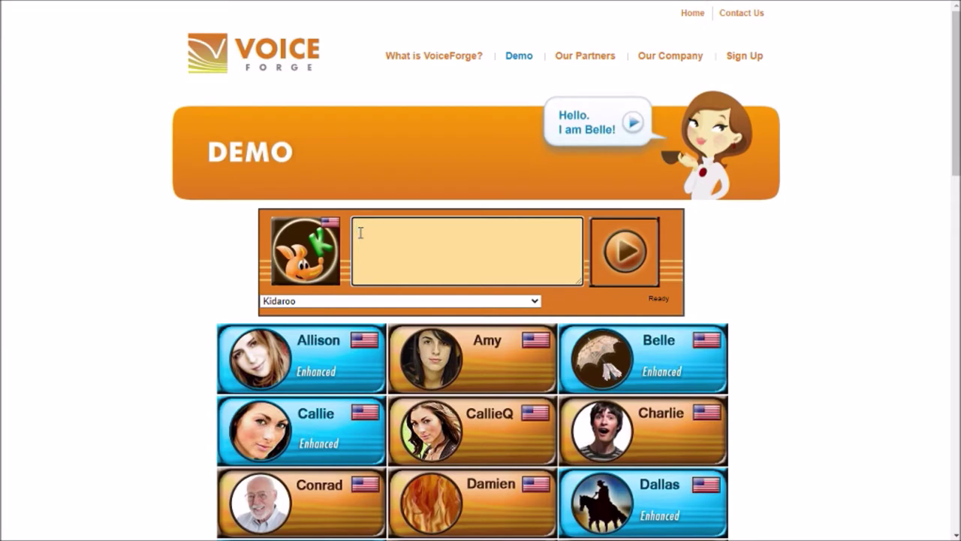
type("<prosody rate=\"slow\">")
key("ctrl+v")
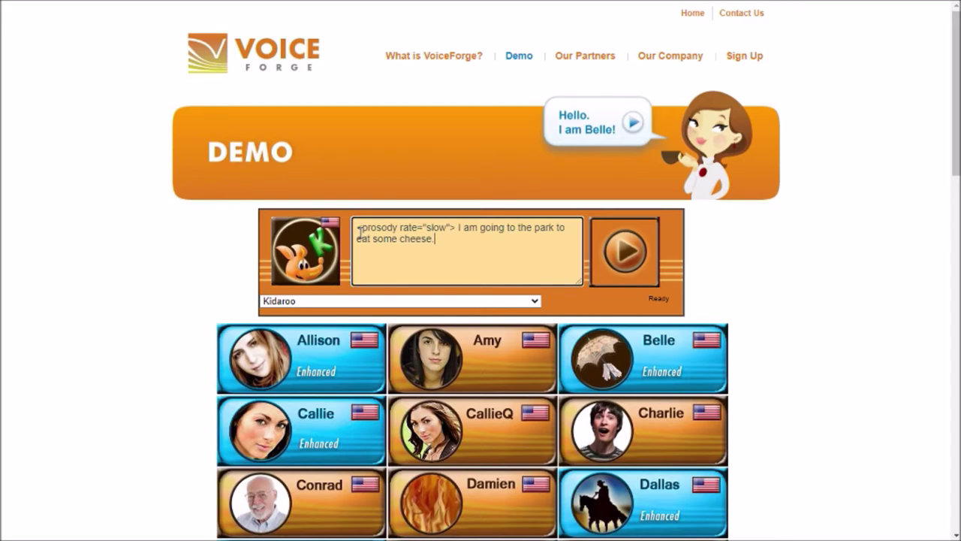
left_click(624, 251)
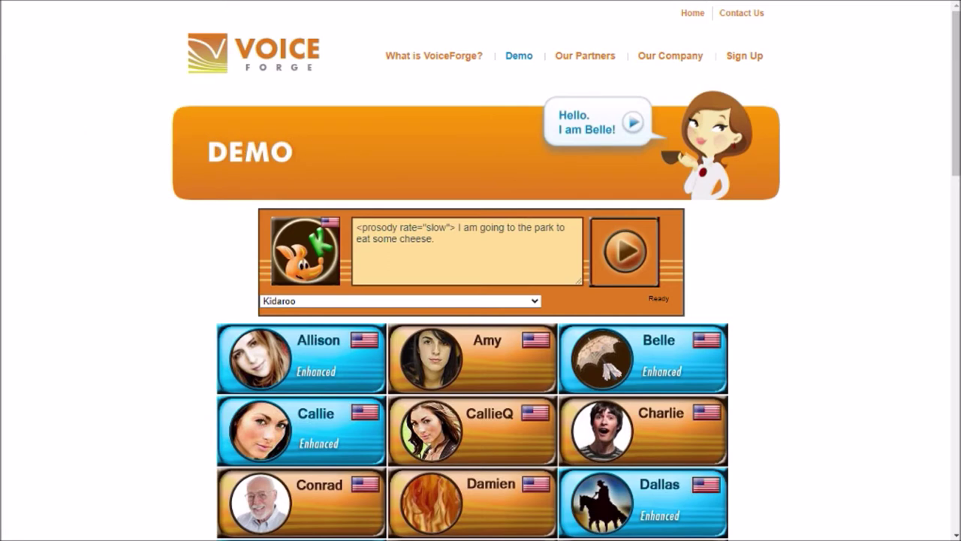
- Change the prosody rate from slow to fast and replay the sentence
left_click(451, 228)
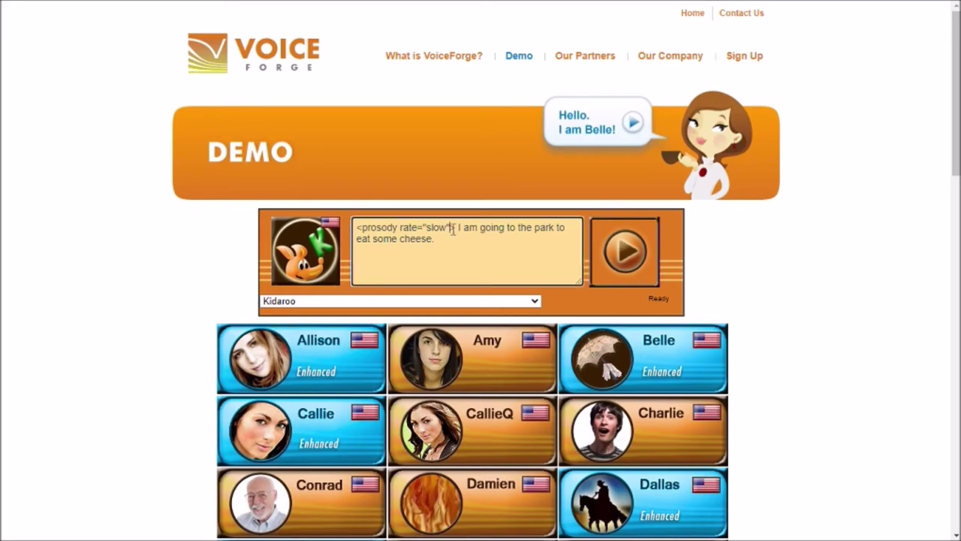
key("BackSpace")
key("BackSpace")
key("BackSpace")
key("BackSpace")
type("fast")
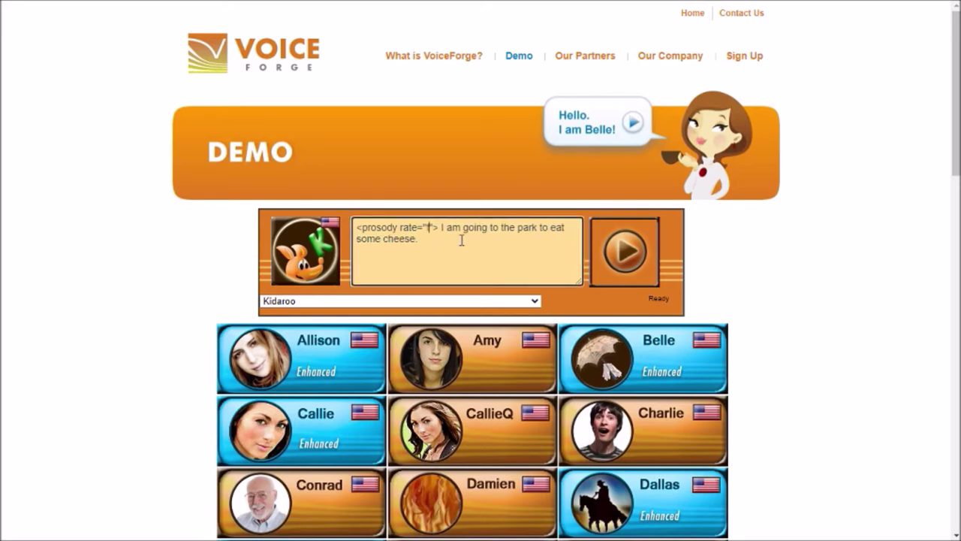
key("Tab")
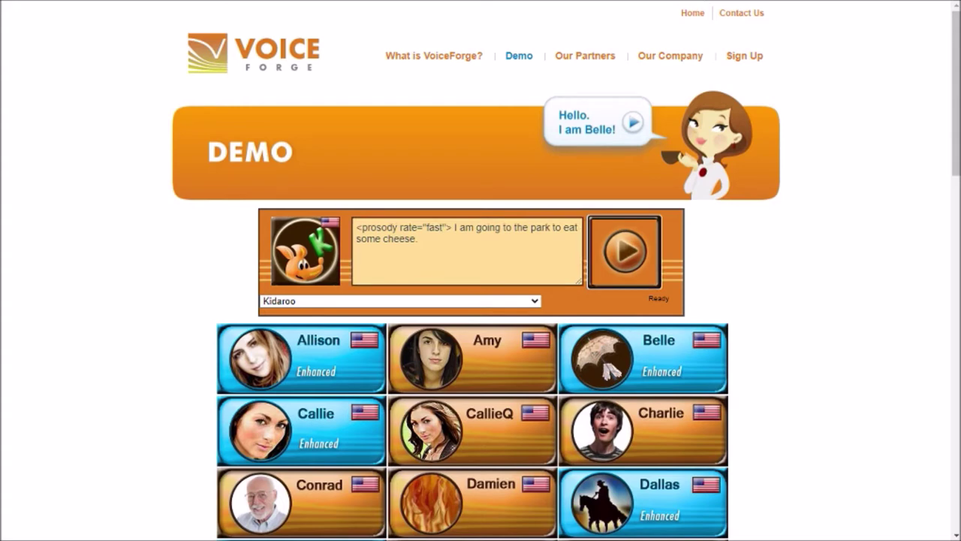
key("Return")
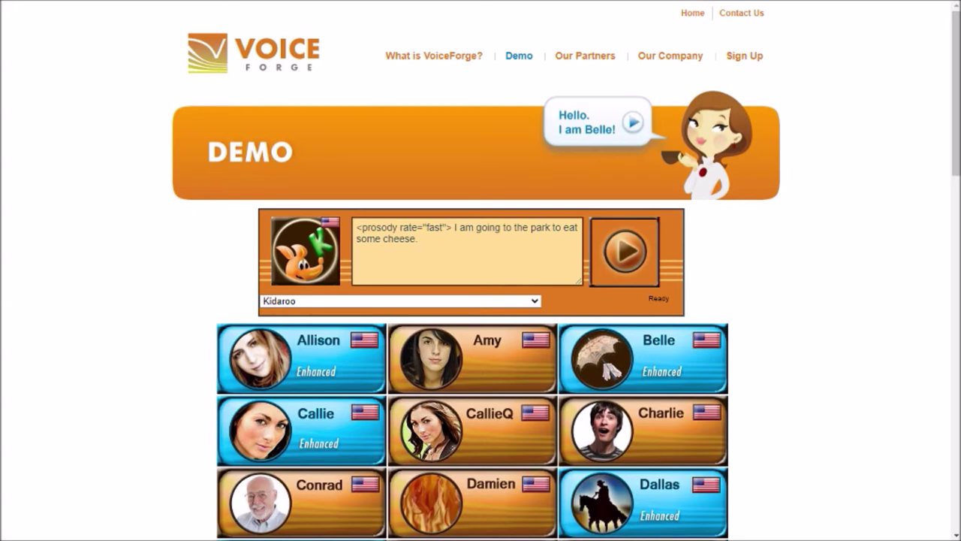
- Switch to Lawrence and play "I am going to the store to buy groceries" at fast rate
scroll(481, 300, "down", 8)
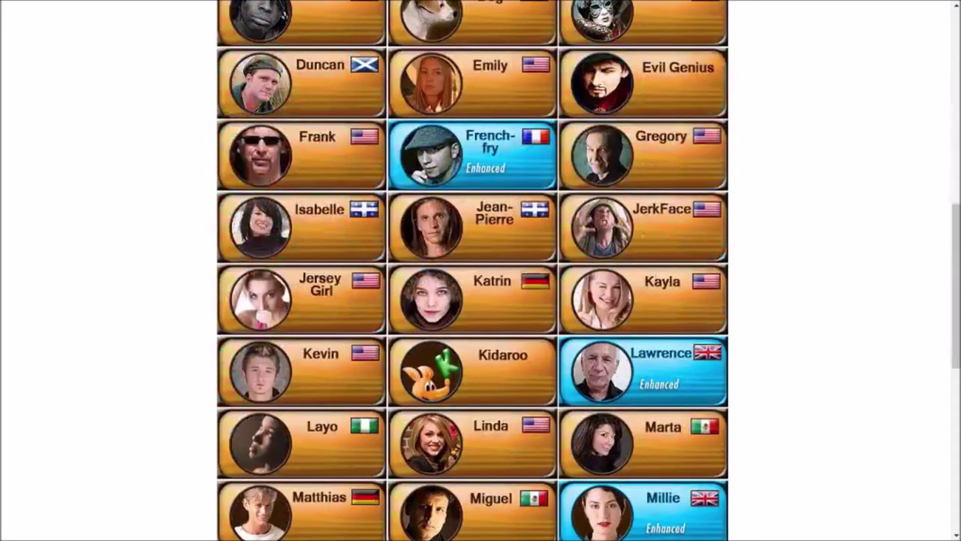
left_click(650, 387)
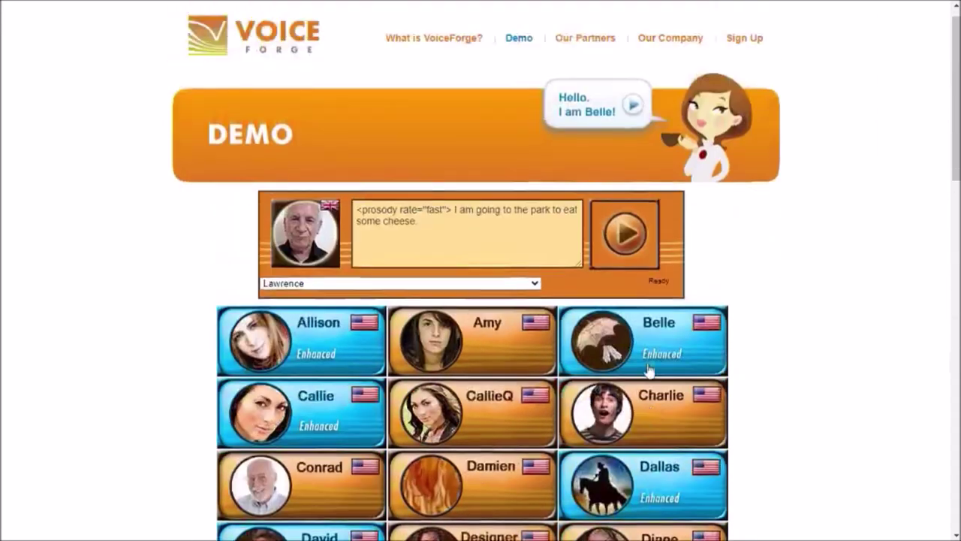
left_click(469, 237)
left_click_drag(469, 237, 454, 228)
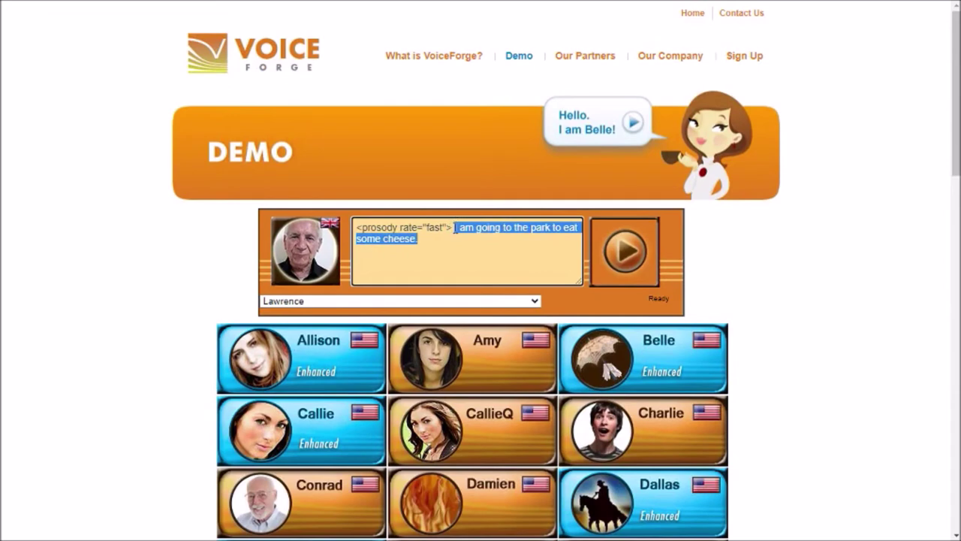
key("BackSpace")
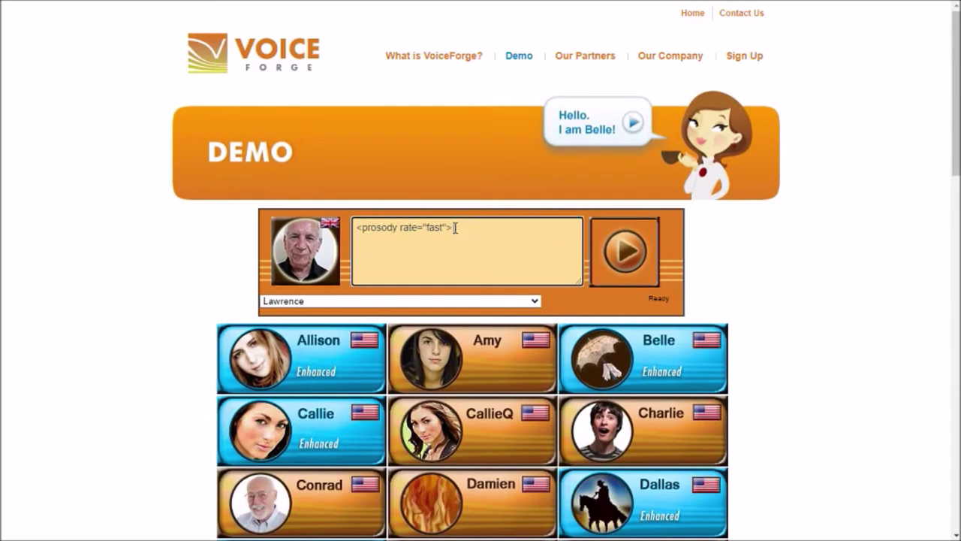
type("I am going to")
type(" the store to bu")
type("y groce")
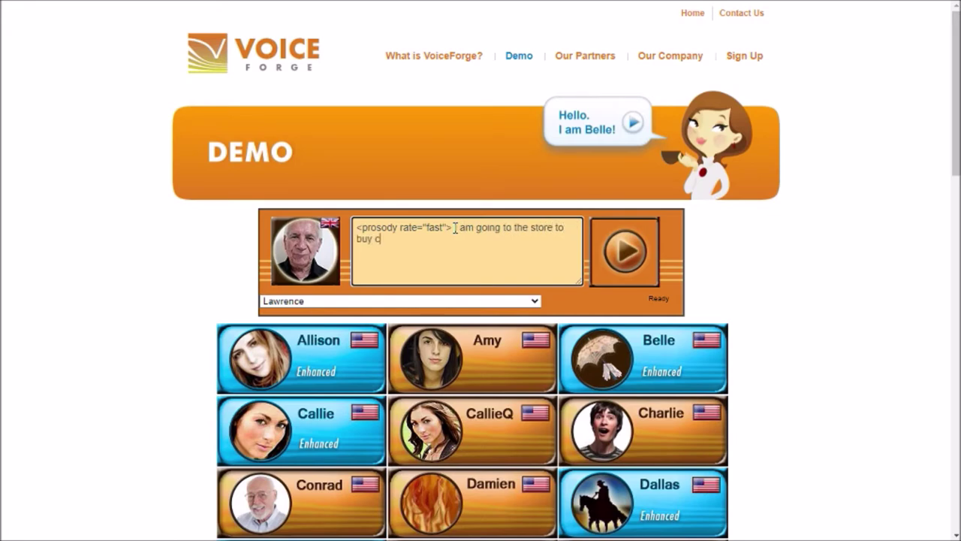
type("ries")
key("Tab")
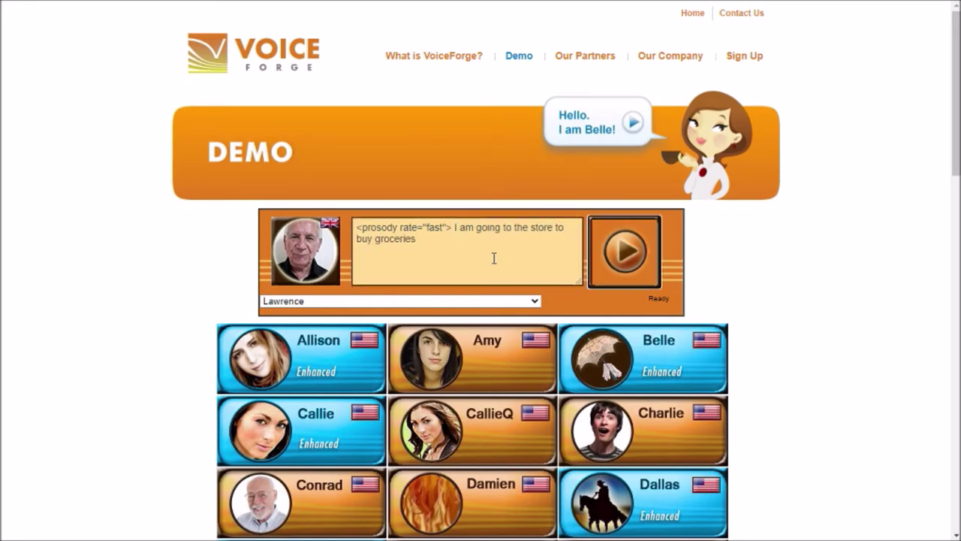
key("Return")
- Remove the rate="fast" prosody tag and play the sentence at normal speed
left_click_drag(452, 227, 155, 208)
key("Delete")
key("Delete")
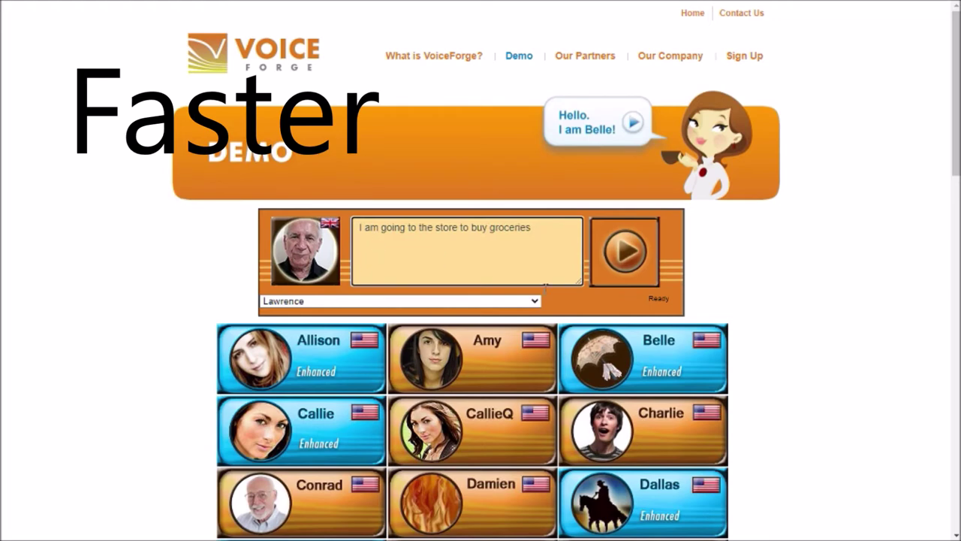
left_click(638, 270)
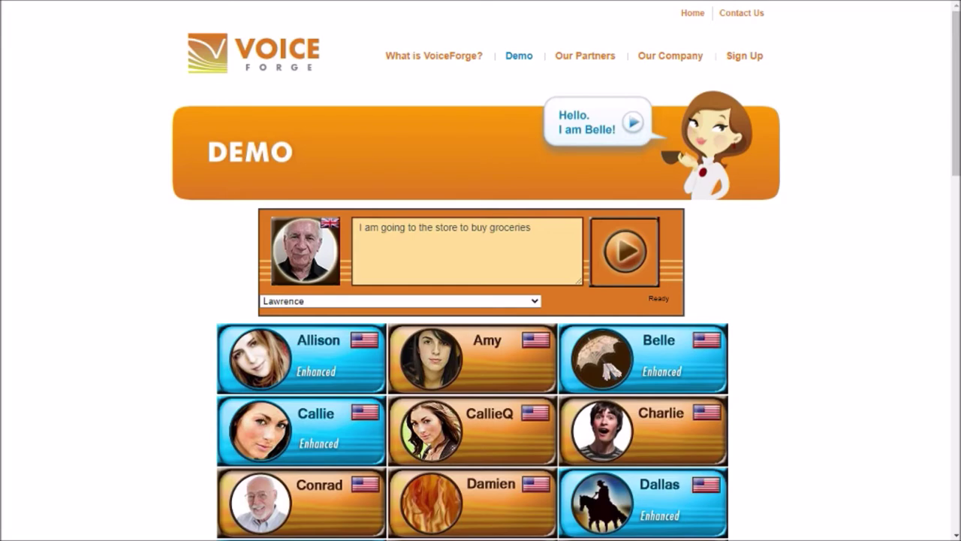
- Restore the prosody tag with rate="slow" and play the sentence slowly
key("ctrl+v")
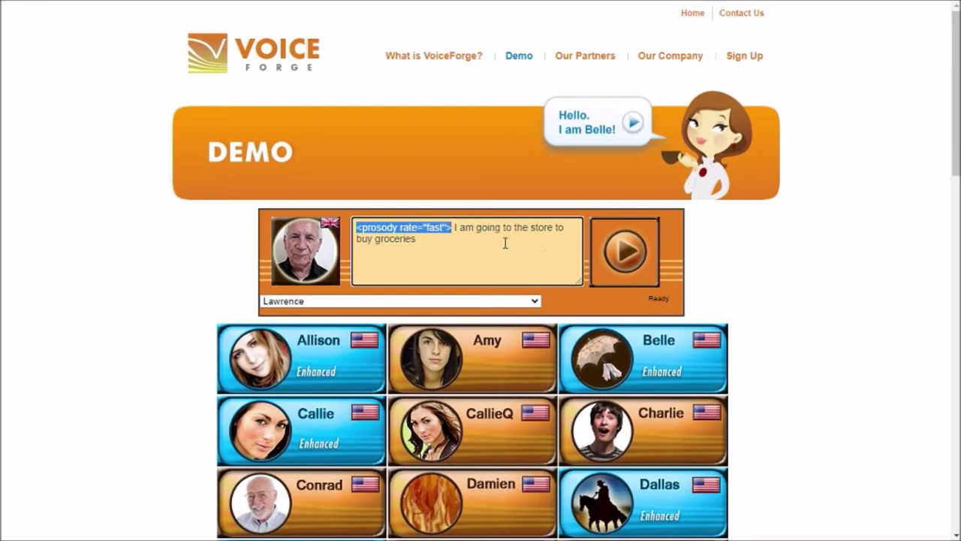
left_click(447, 227)
key("BackSpace")
key("BackSpace")
key("BackSpace")
key("BackSpace")
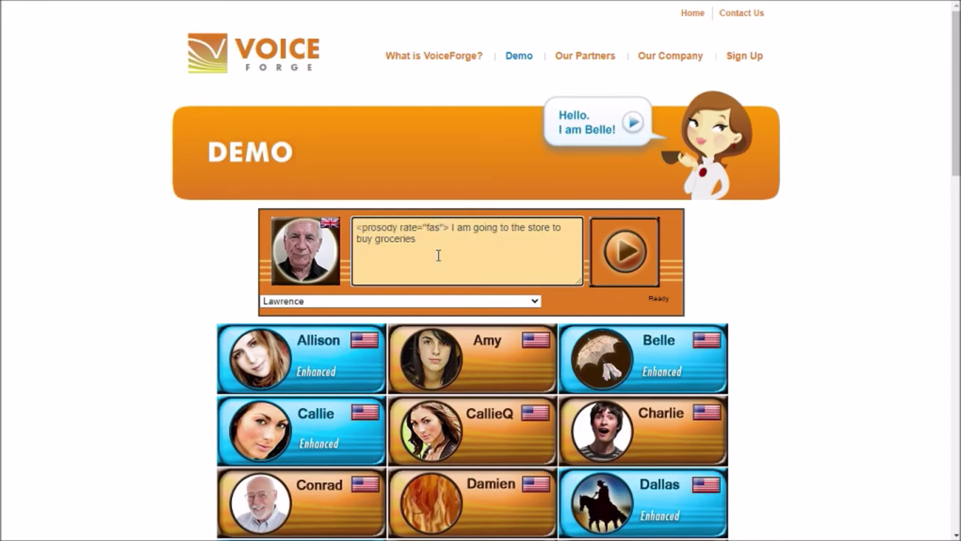
type("slow")
key("Tab")
key("Return")
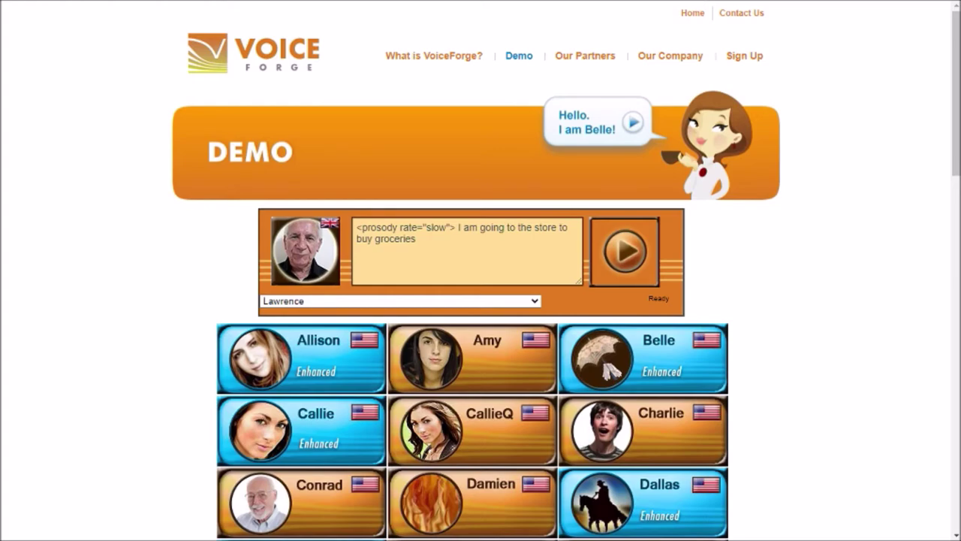
- Select David, replace the text with "I am going to school" and play it
scroll(481, 300, "down", 5)
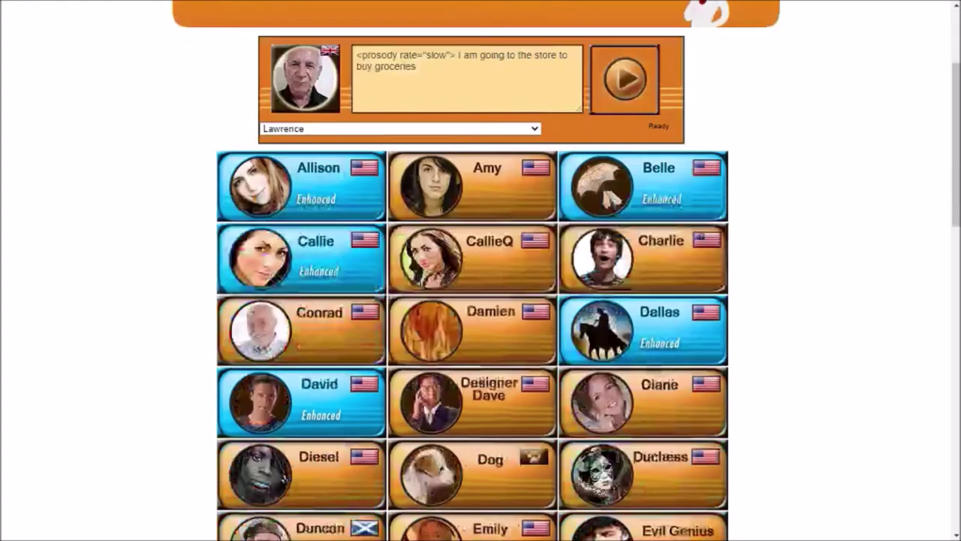
left_click(301, 223)
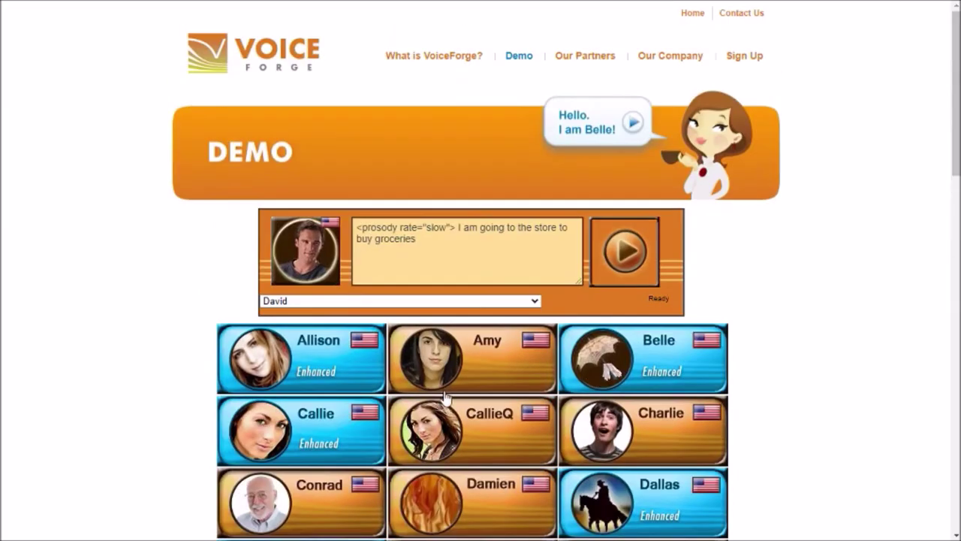
left_click_drag(466, 277, 0, 45)
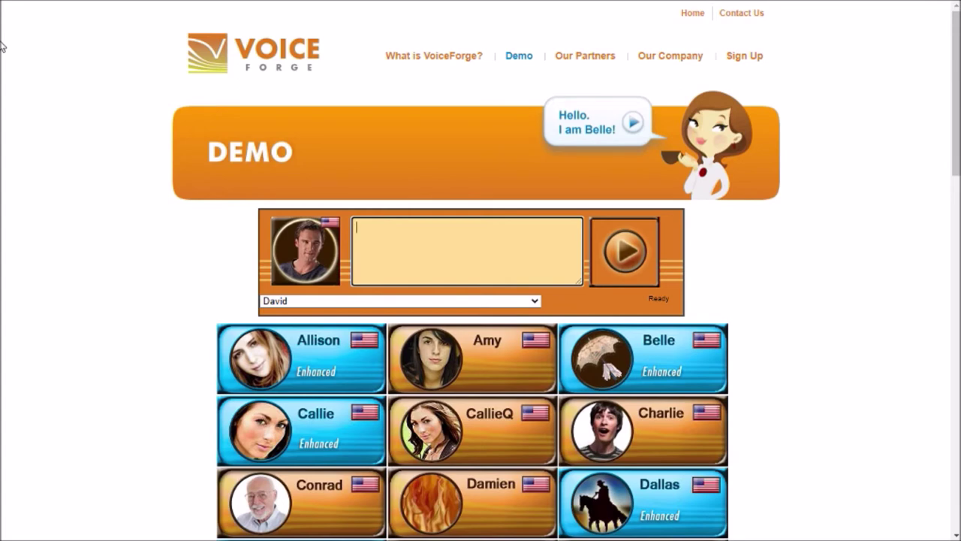
type("I am going to school")
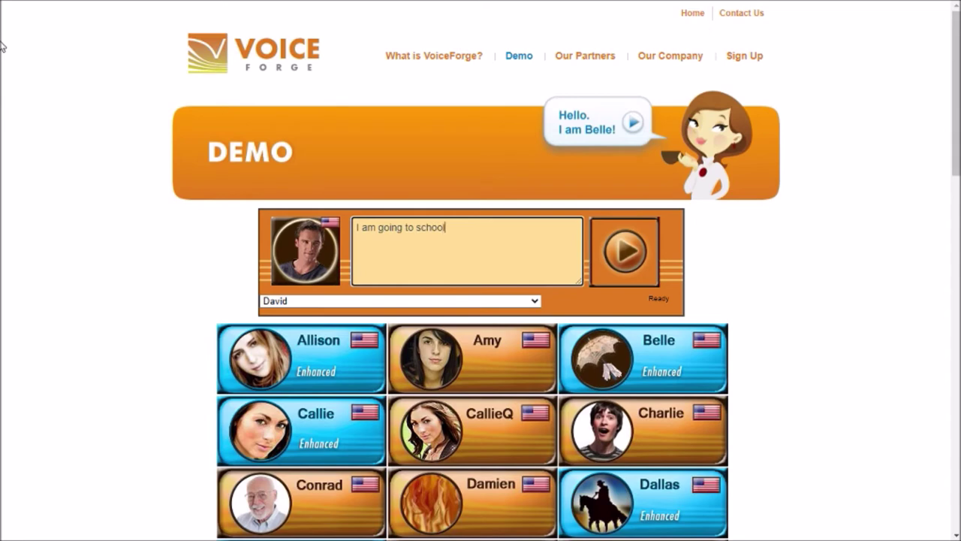
key("Tab")
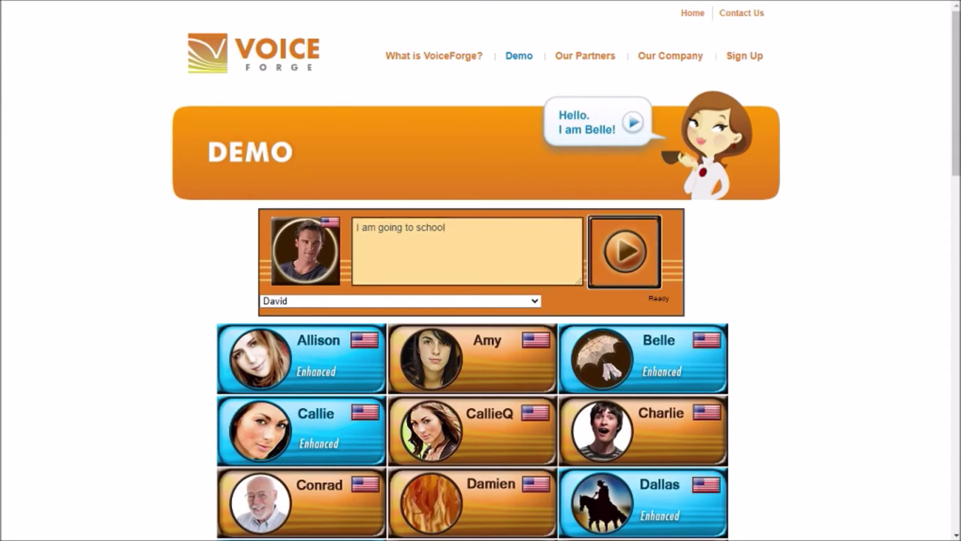
key("Return")
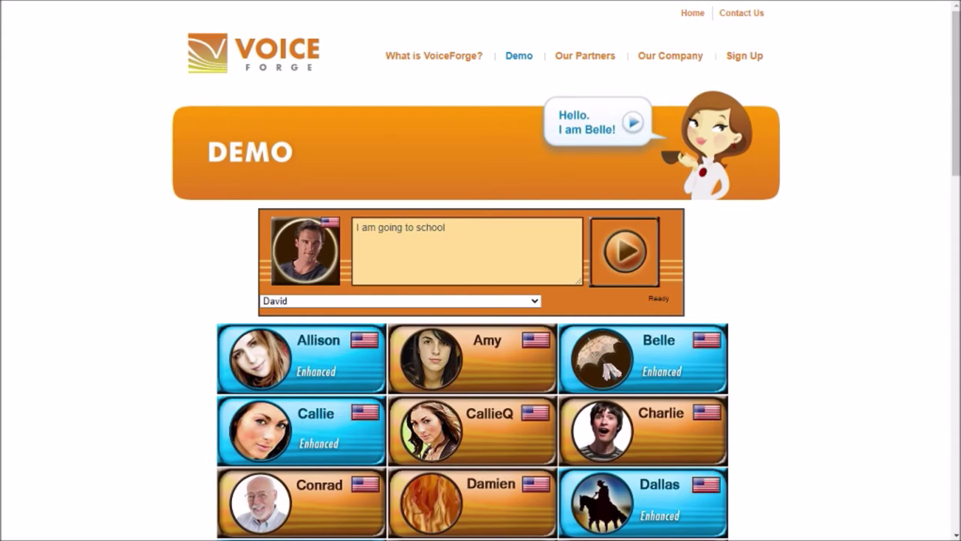
- Replace the text with '<prosody pitch="low"> I am going to school' and play it
left_click(414, 241)
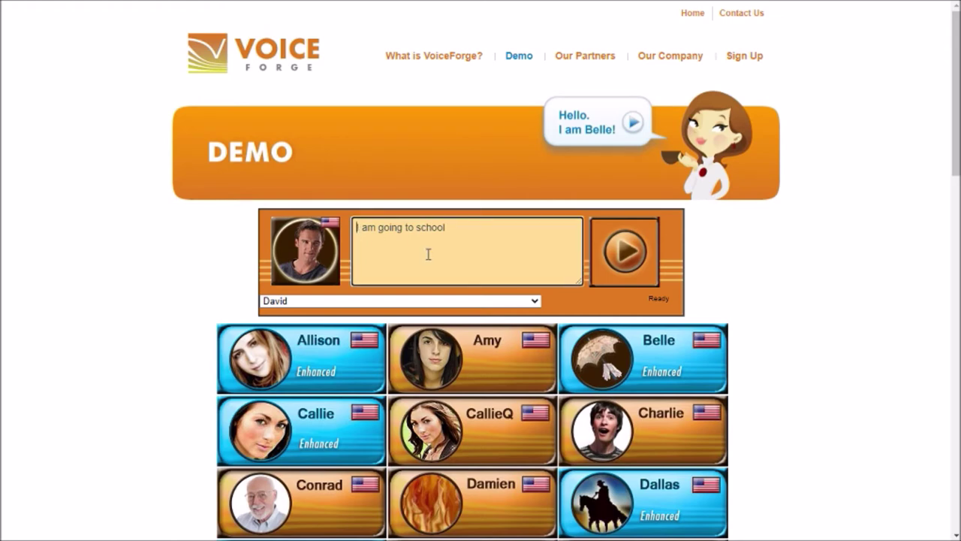
key("ctrl+a")
key("BackSpace")
type("<")
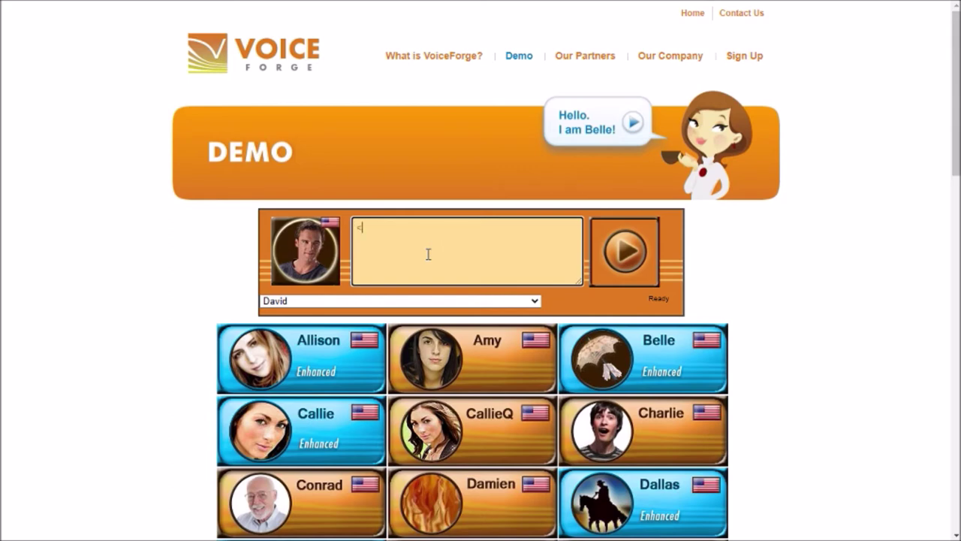
type("prosody pitch=\"low\"")
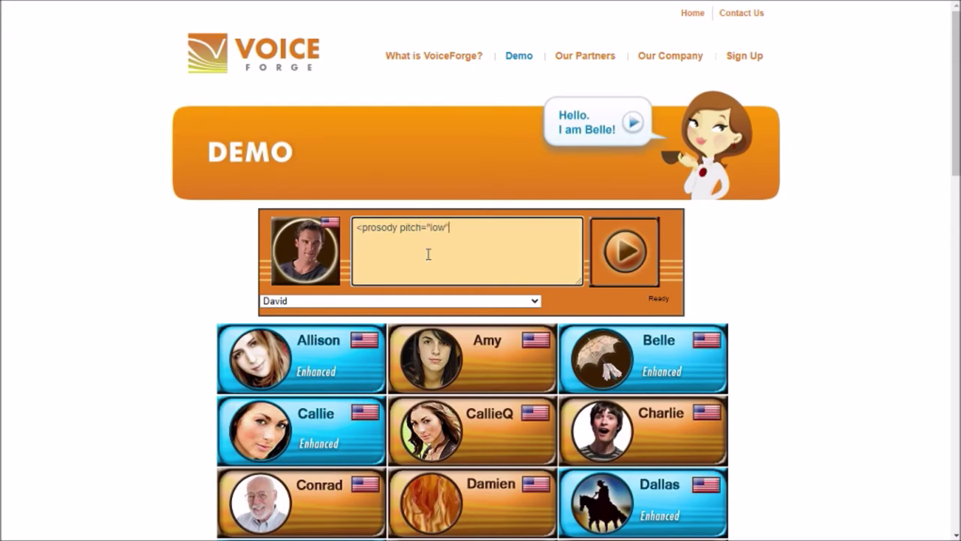
type("> I am going to school")
key("Tab")
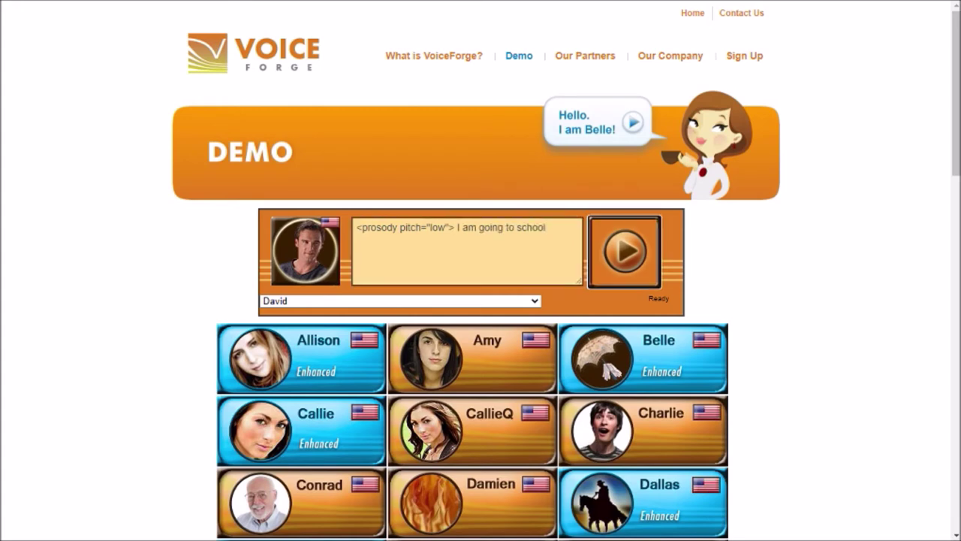
key("Return")
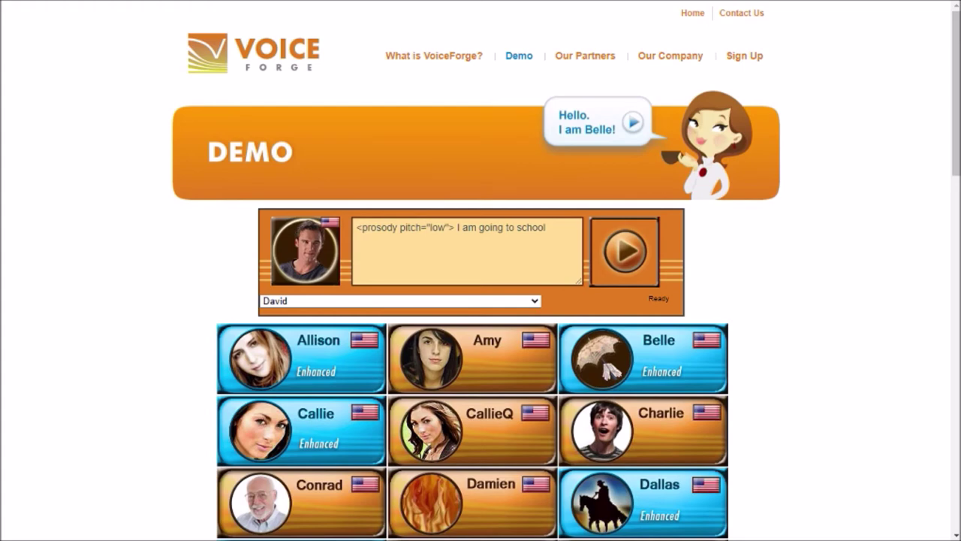
- Change the pitch value from low to high and play the sentence again
left_click(447, 227)
key("BackSpace")
key("BackSpace")
key("BackSpace")
type("high")
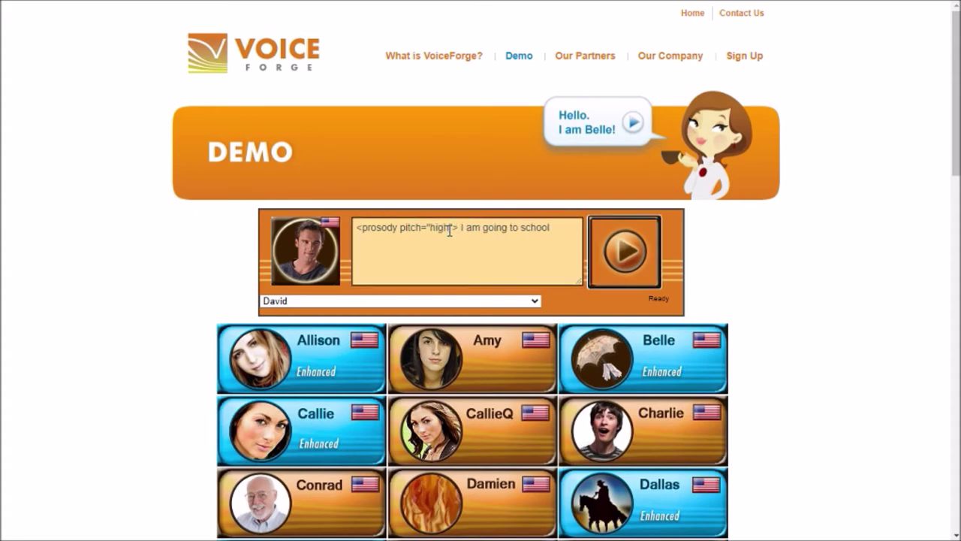
left_click(625, 250)
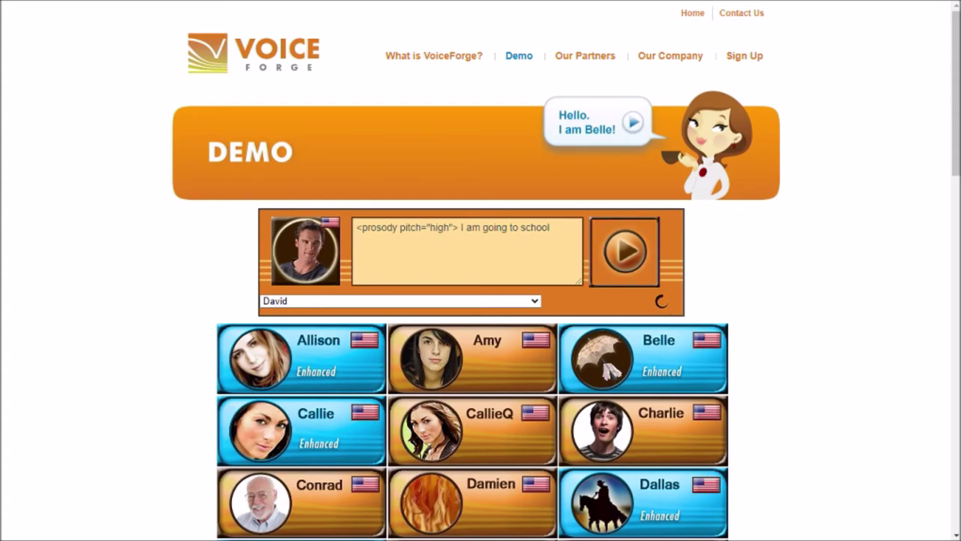